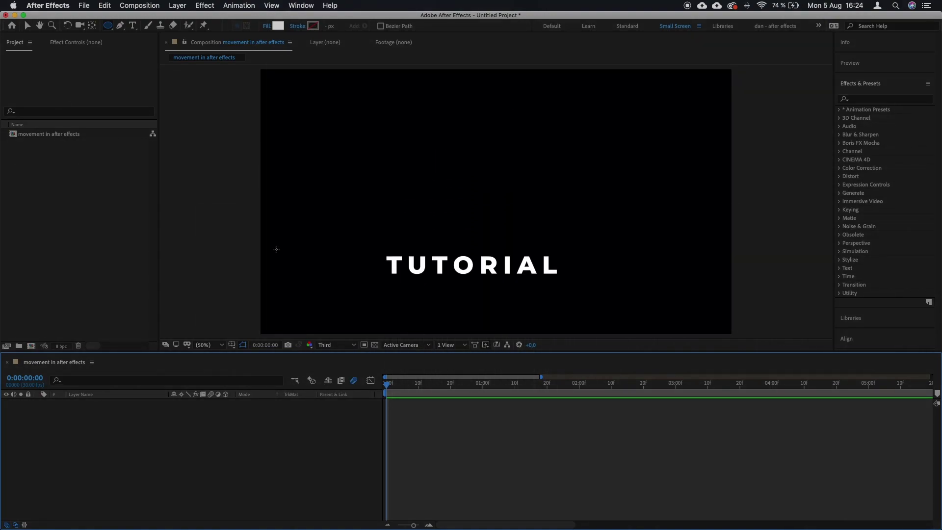
Draw a white circle on the left and set a Position keyframe at 20 frames.
mouse_move(285, 175)
mouse_down()
mouse_move(329, 219)
mouse_move(322, 212)
mouse_up()
key(space)
click(103, 406)
key(p)
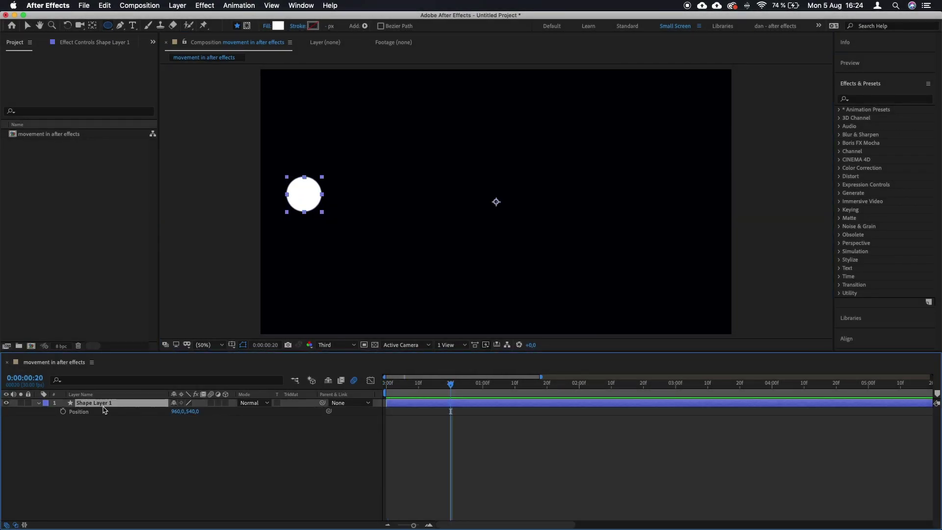
click(62, 412)
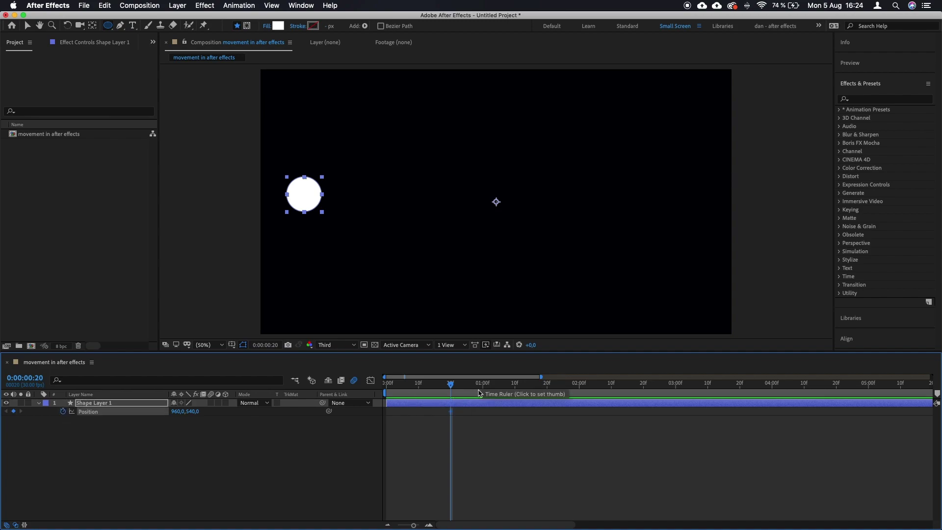
At 1:10, move the circle right to X 2389, then play the slide from the start.
drag(479, 393, 514, 392)
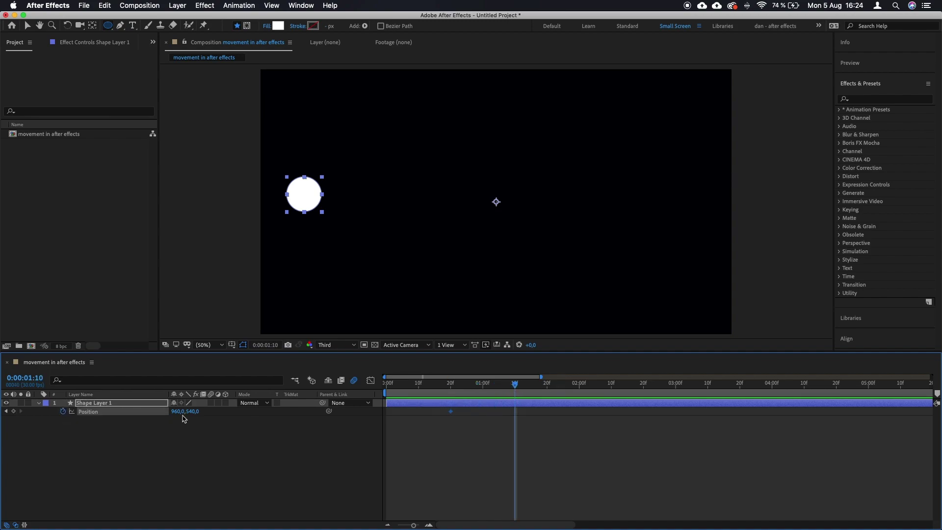
drag(183, 411, 922, 458)
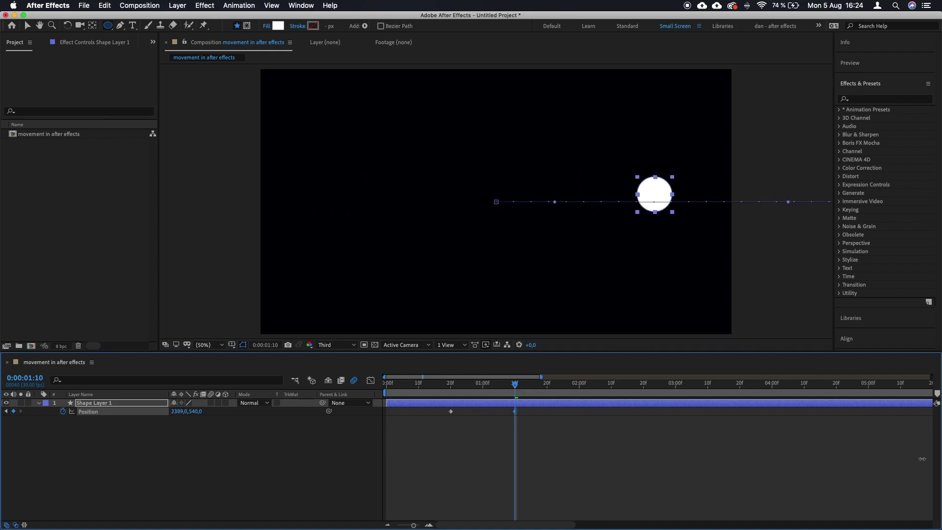
click(199, 454)
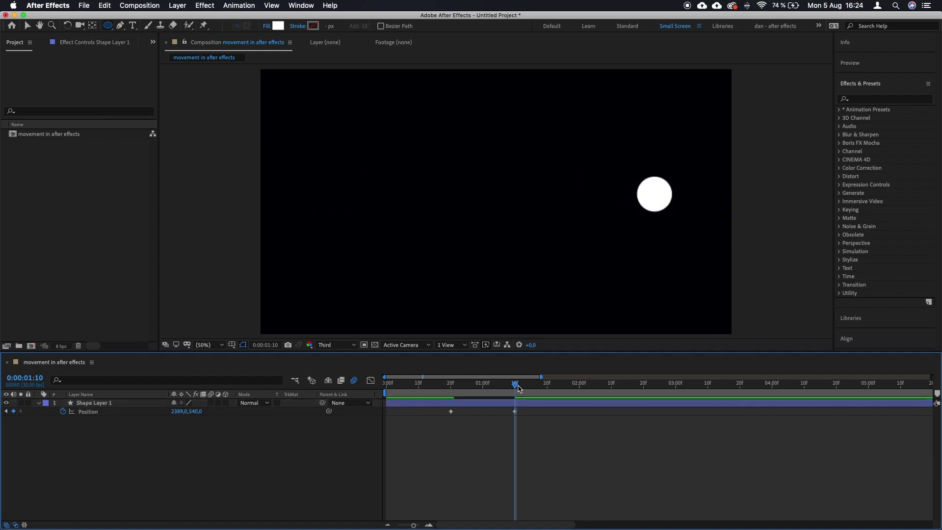
drag(519, 388, 386, 387)
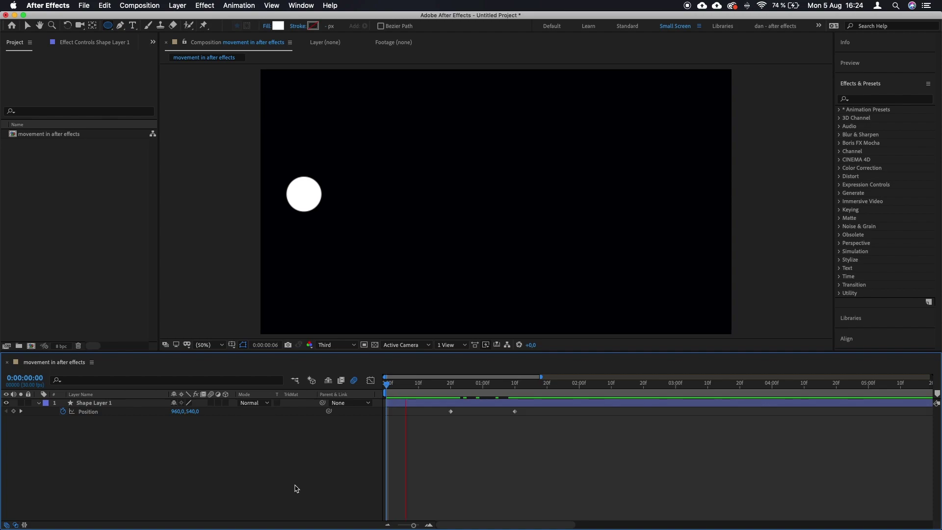
key(space)
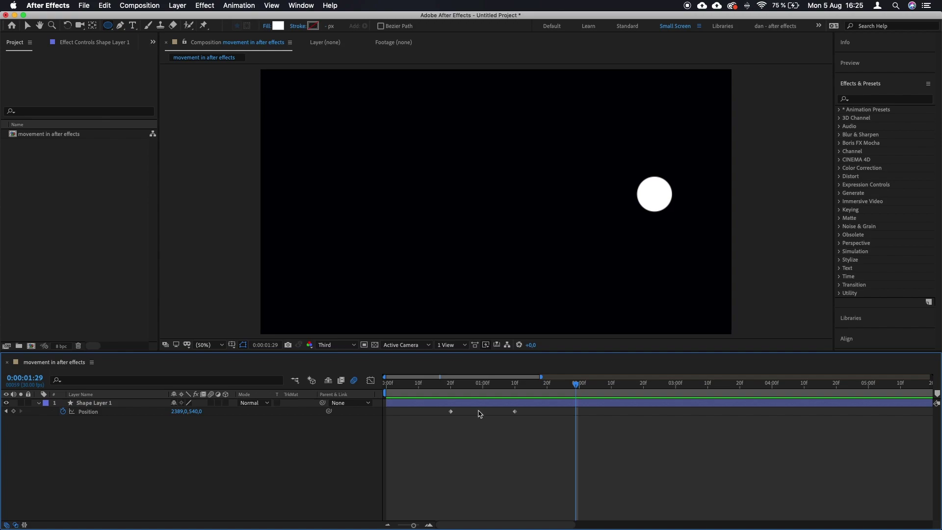
drag(484, 387, 377, 395)
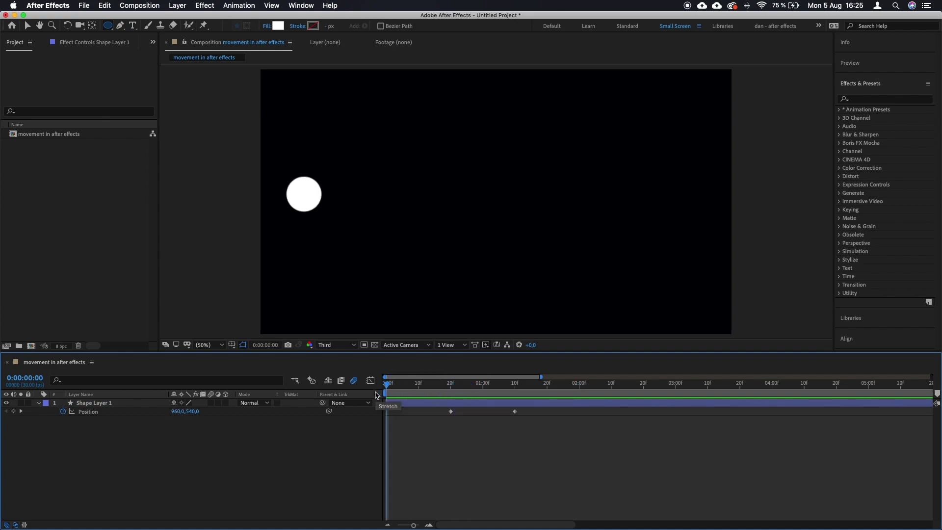
key(space)
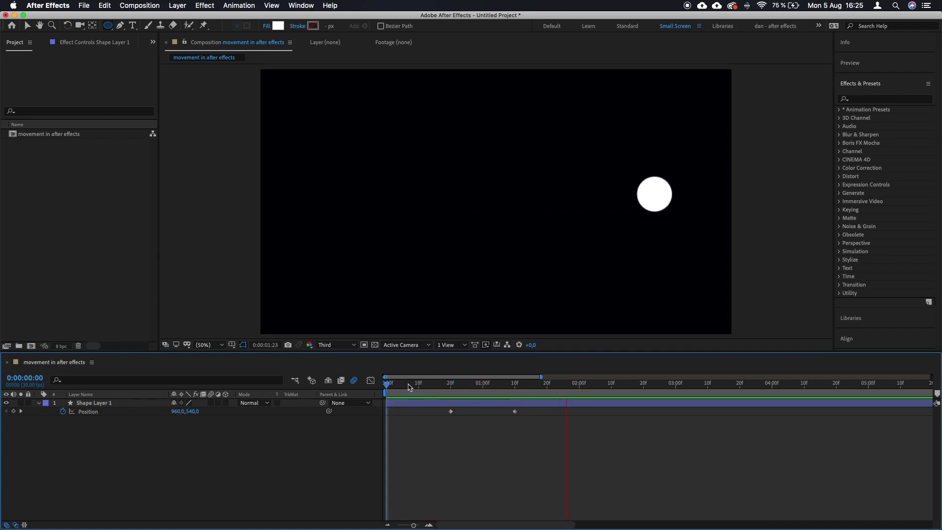
drag(410, 385, 390, 386)
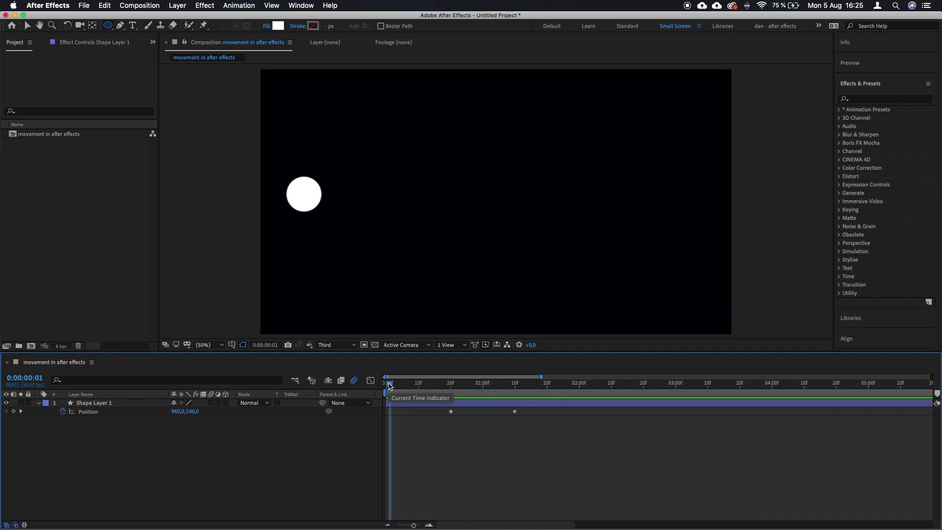
key(space)
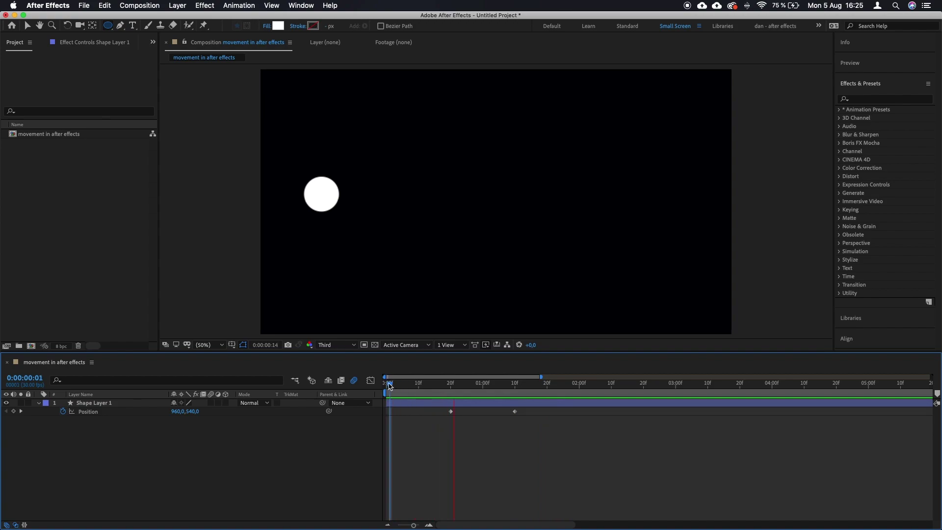
key(space)
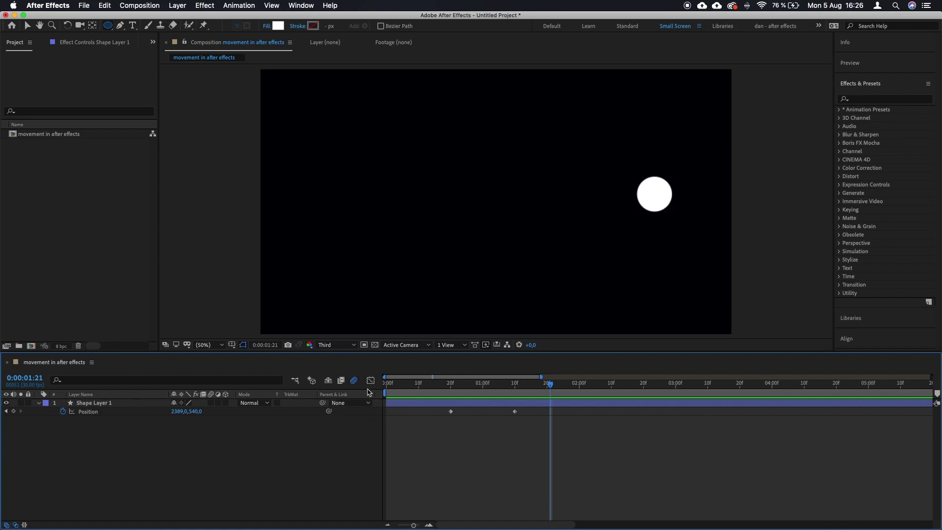
Show the Position speed curve in the Graph Editor and select both keyframes.
click(370, 380)
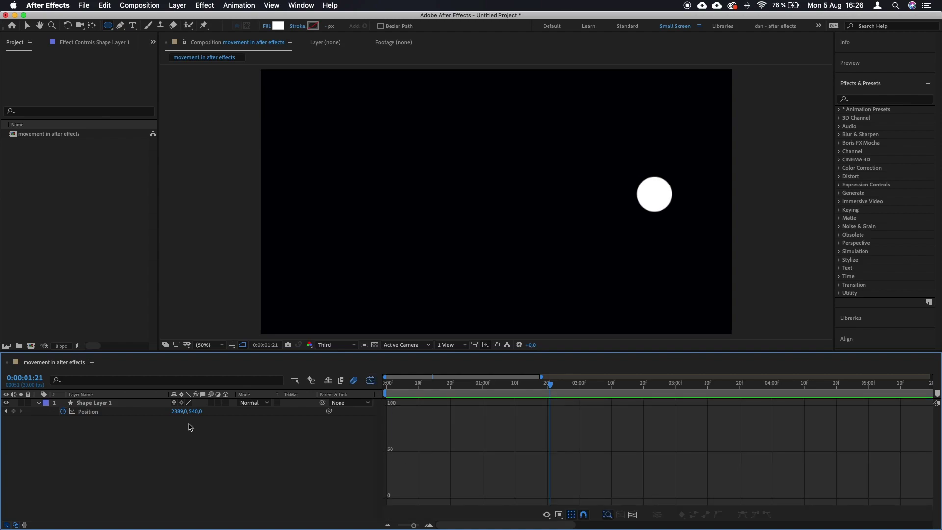
click(72, 412)
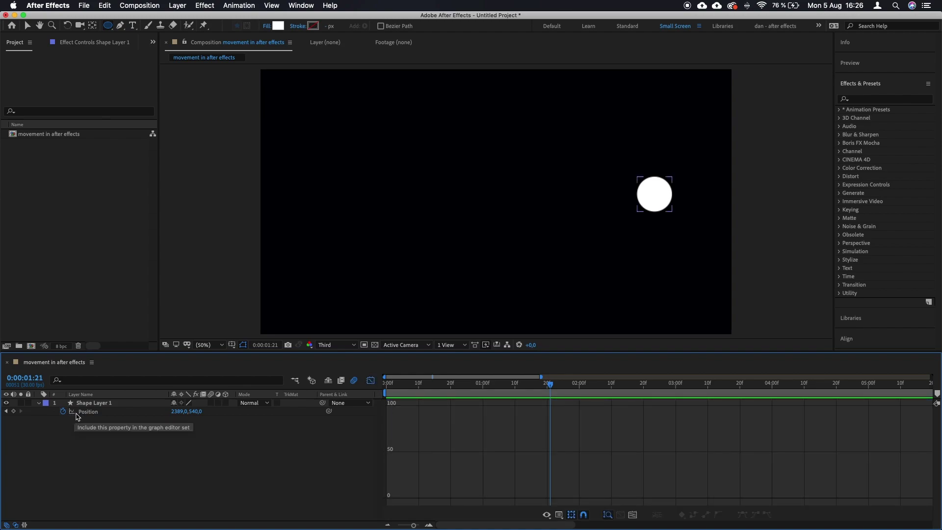
click(72, 412)
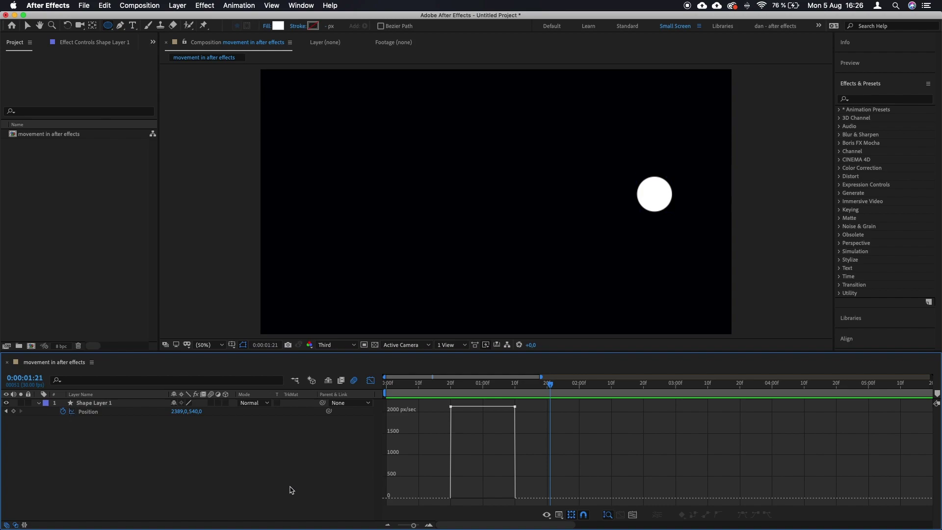
drag(527, 403, 427, 432)
Give both keyframes speed 0 and 65% influence in and out, then return to layer bars.
right_click(514, 410)
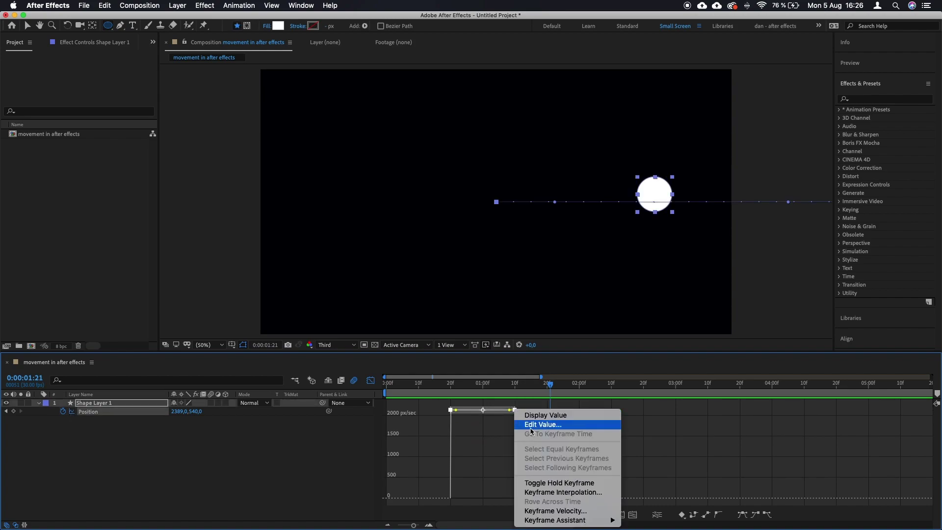
click(561, 511)
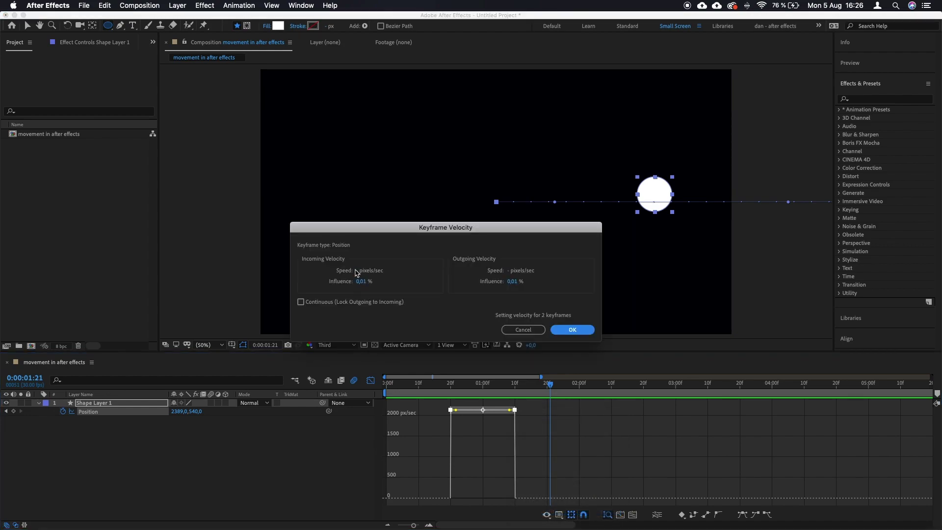
click(356, 271)
text(0)
key(Tab)
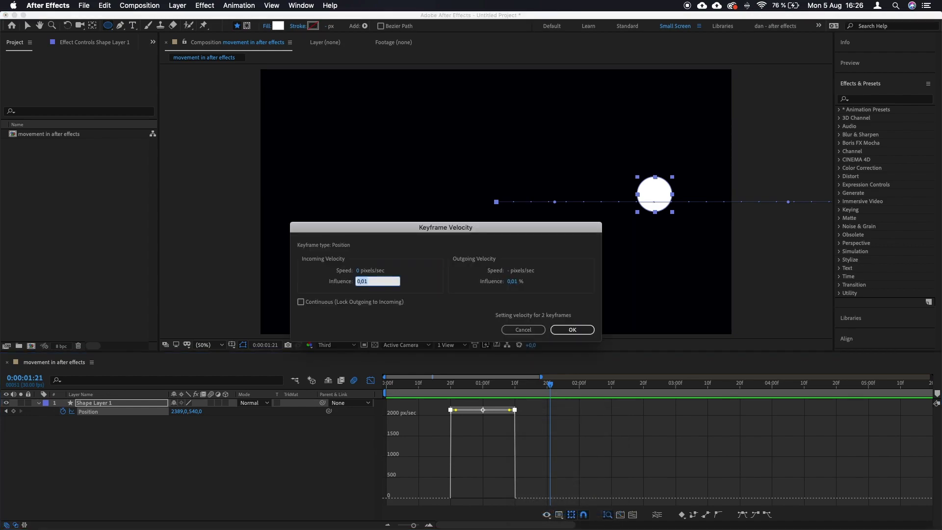
text(65)
key(Tab)
text(0)
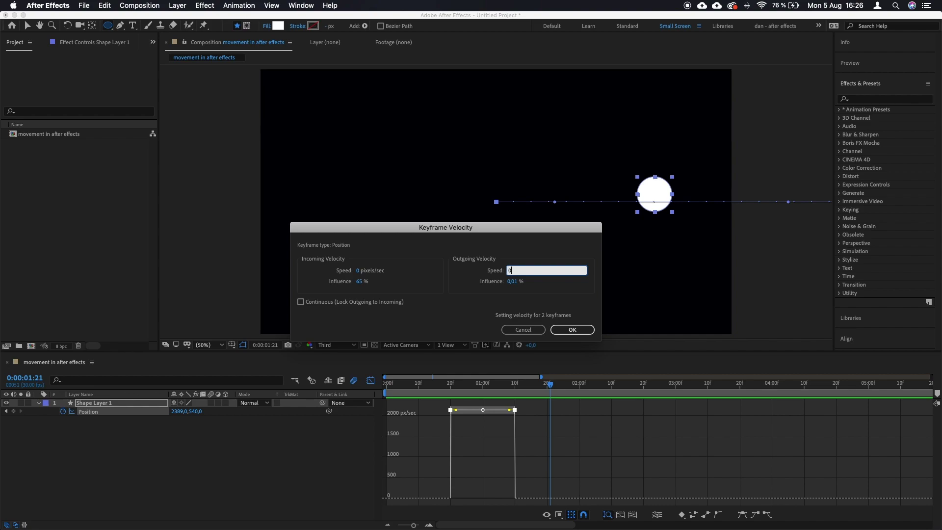
key(Tab)
text(65)
key(Return)
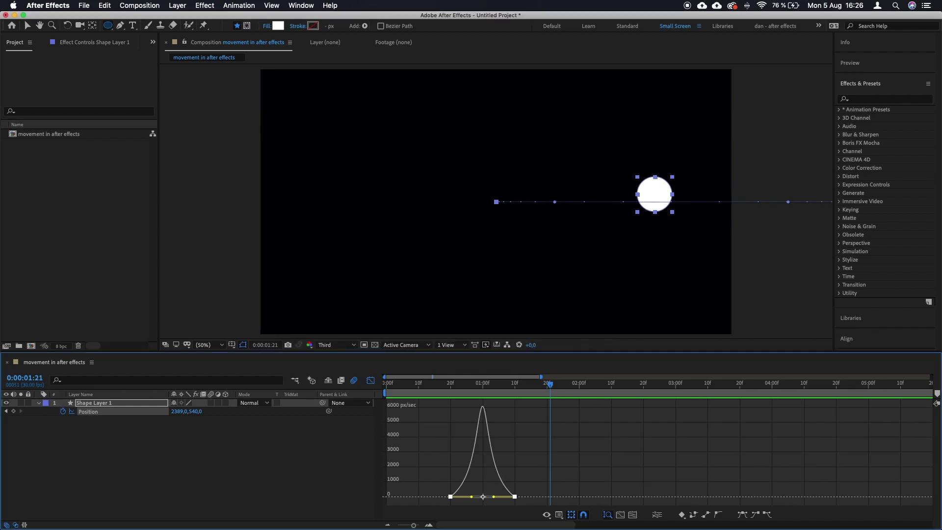
click(371, 380)
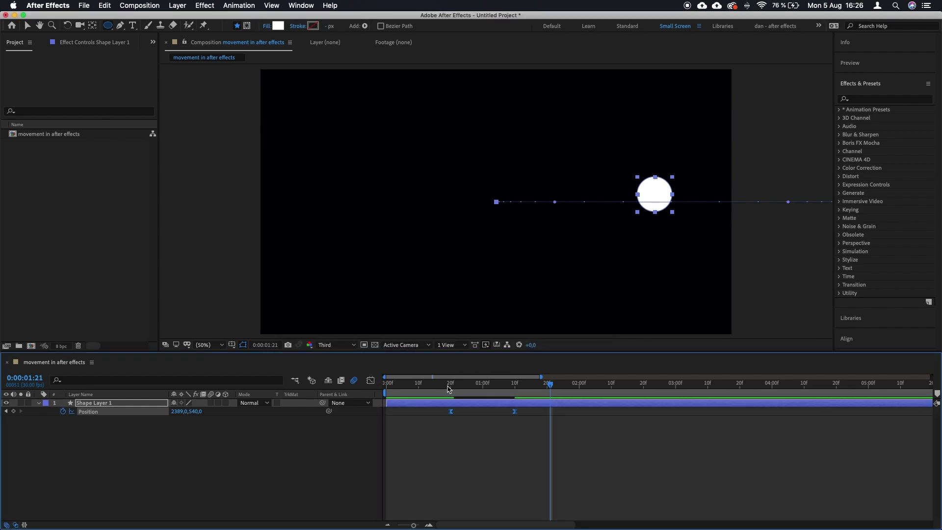
key(Home)
Preview the circle's slide from the first frame twice.
click(341, 490)
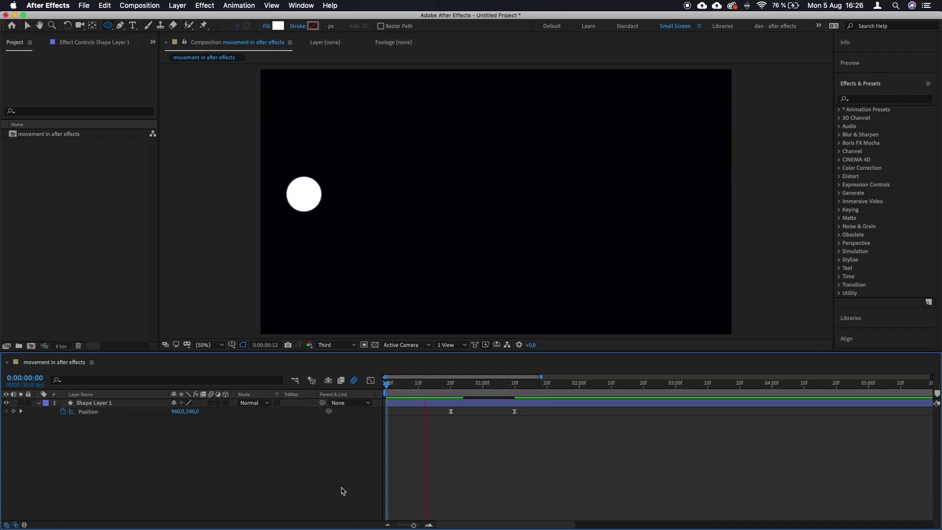
key(space)
key(space)
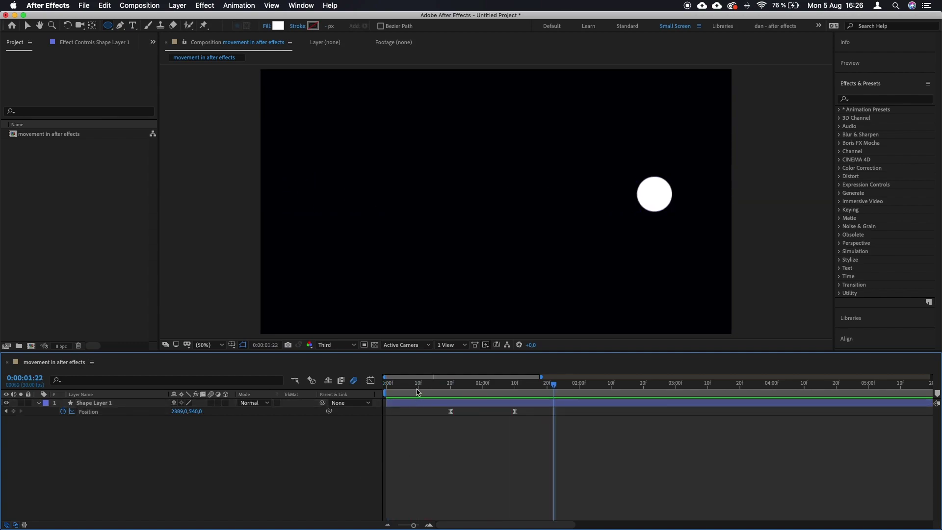
drag(418, 391, 370, 422)
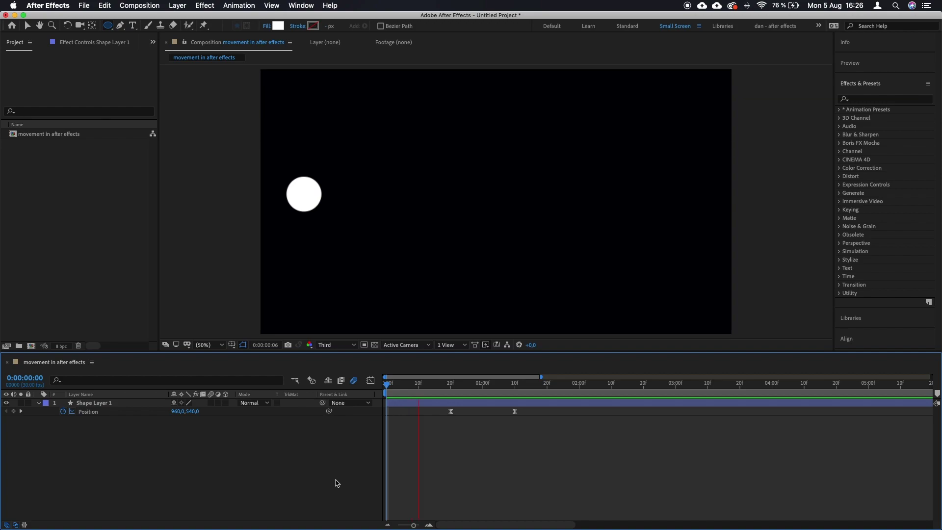
key(space)
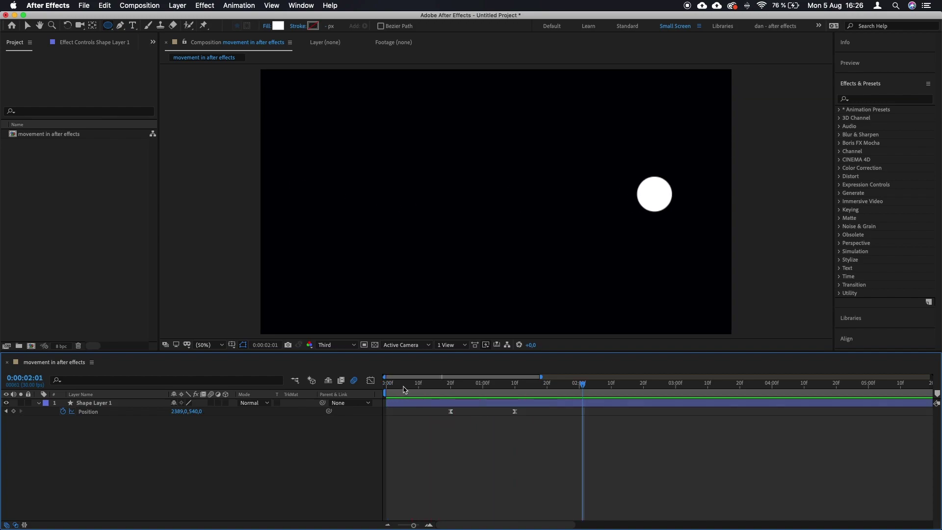
drag(405, 390, 375, 406)
key(space)
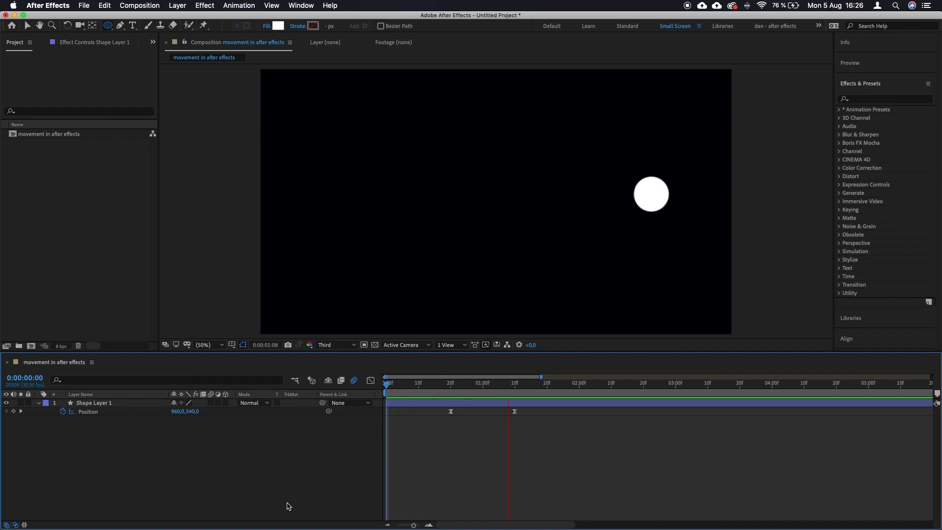
key(space)
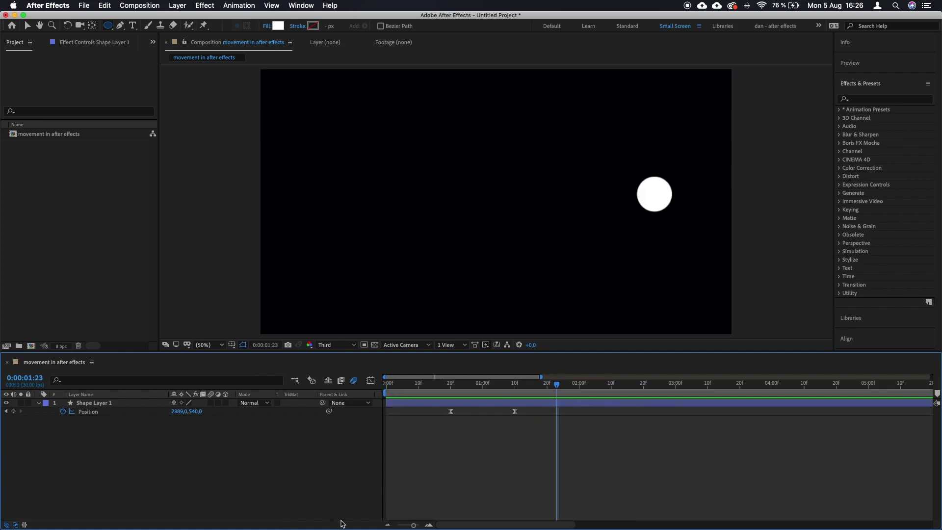
Confirm Composition Settings with motion blur shutter angle 360° and 24 samples in the Advanced tab.
click(153, 6)
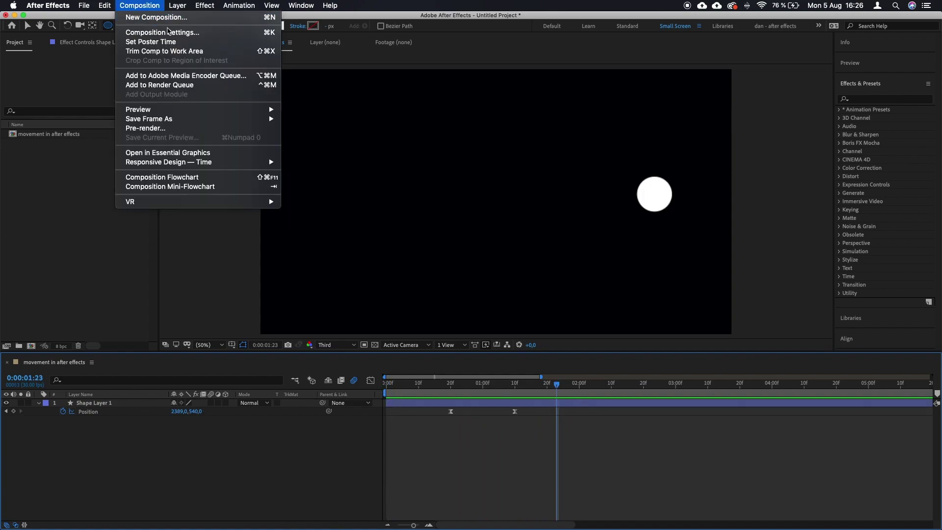
click(236, 34)
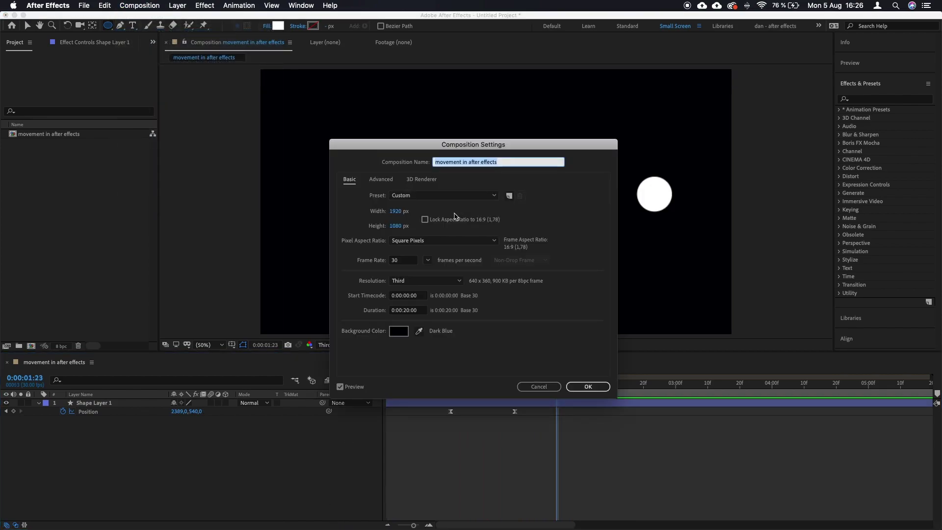
click(382, 181)
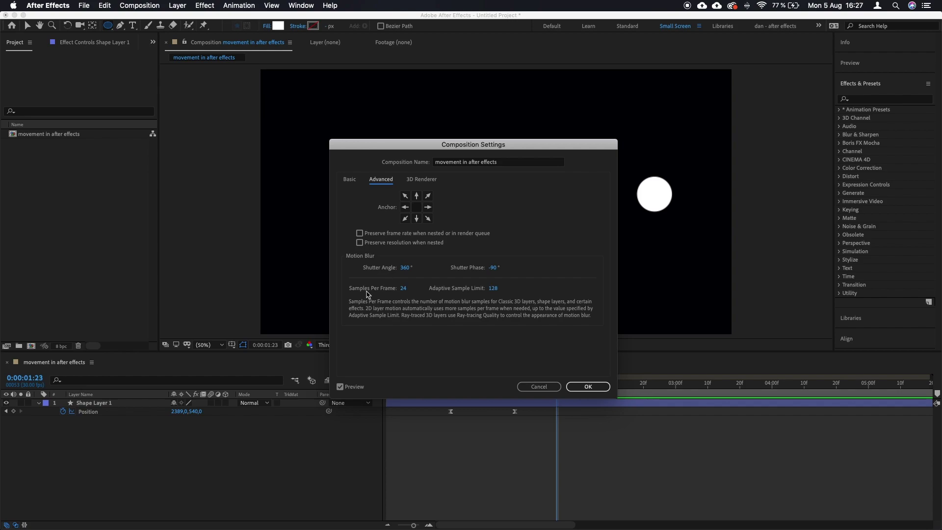
click(602, 387)
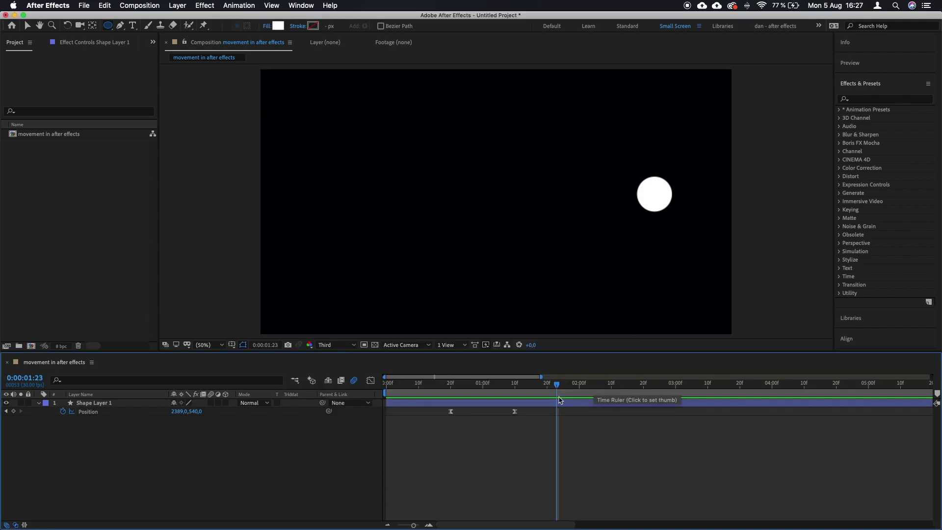
Enable Motion Blur on the circle's shape layer and preview the slide from the start.
drag(553, 385, 389, 393)
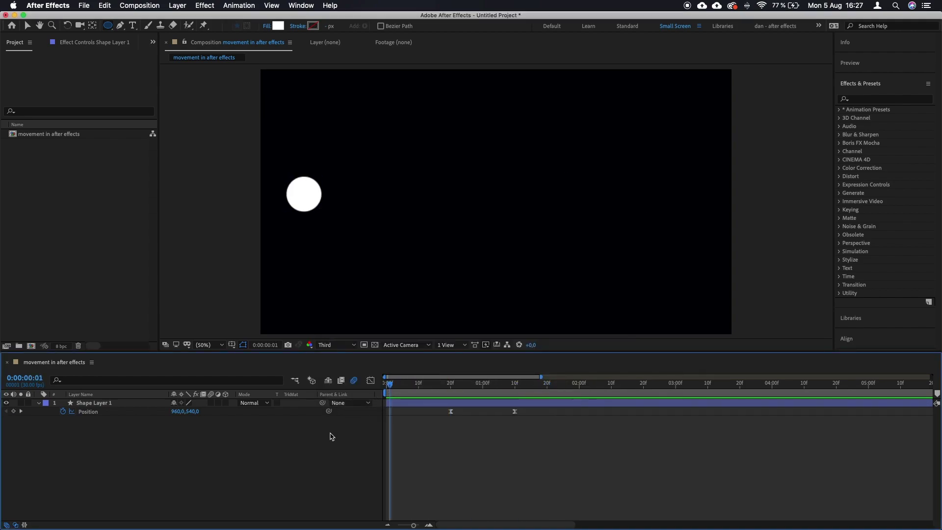
click(211, 402)
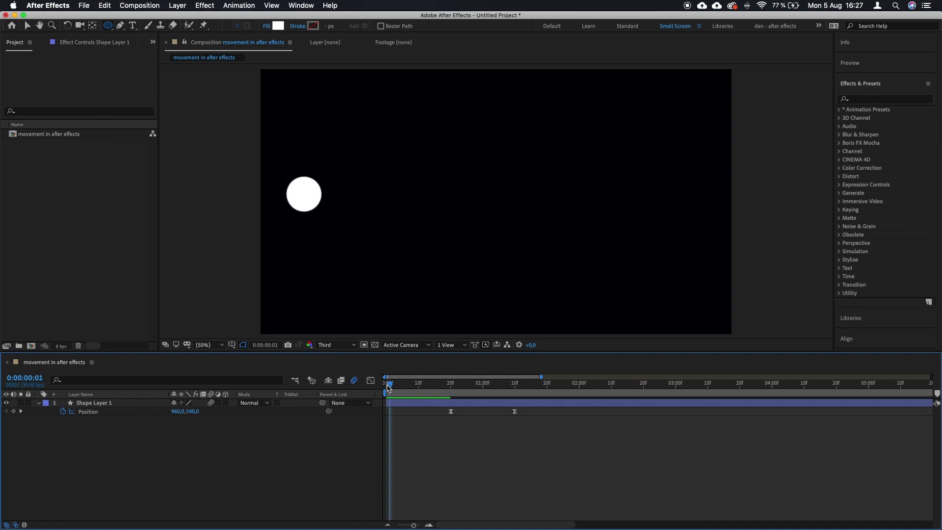
click(386, 385)
key(space)
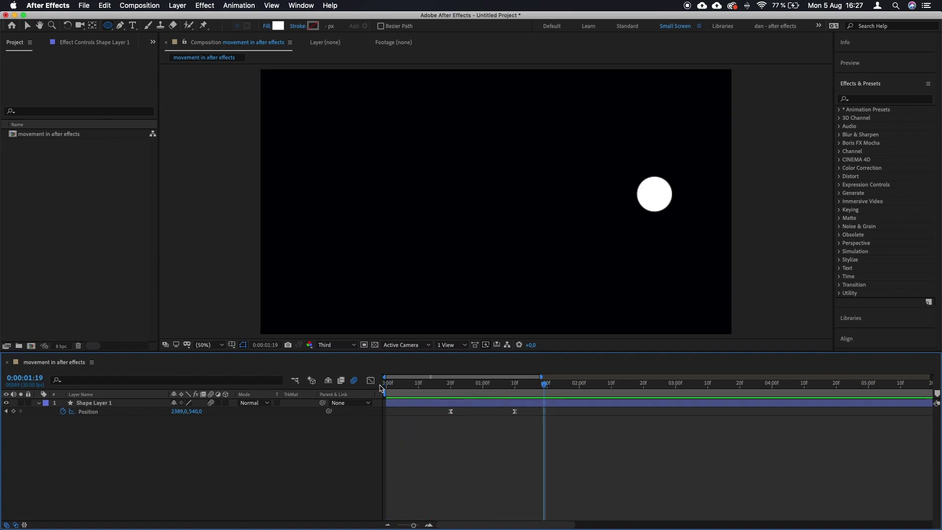
drag(402, 384, 391, 388)
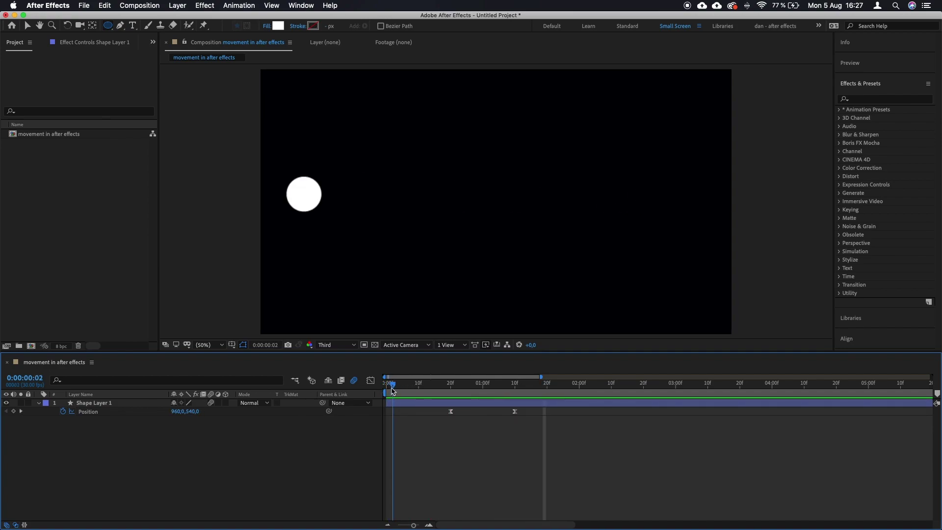
click(387, 391)
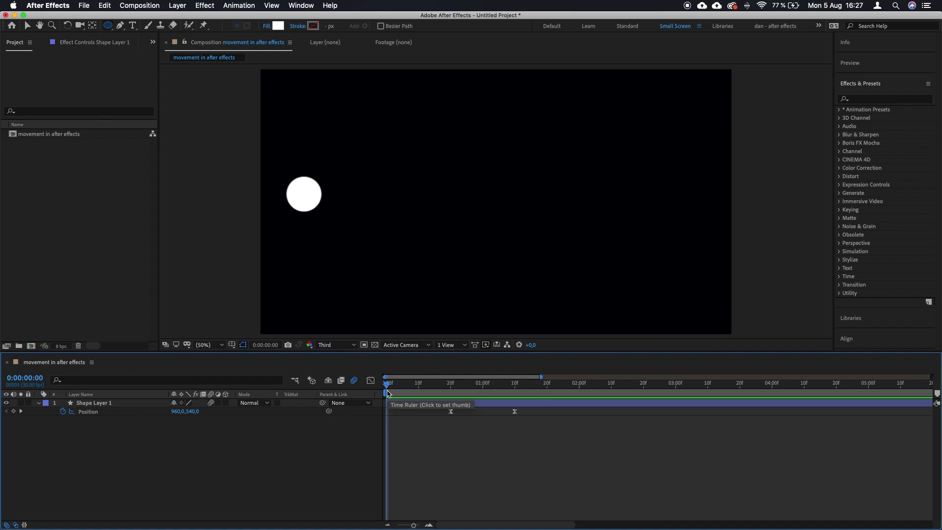
key(space)
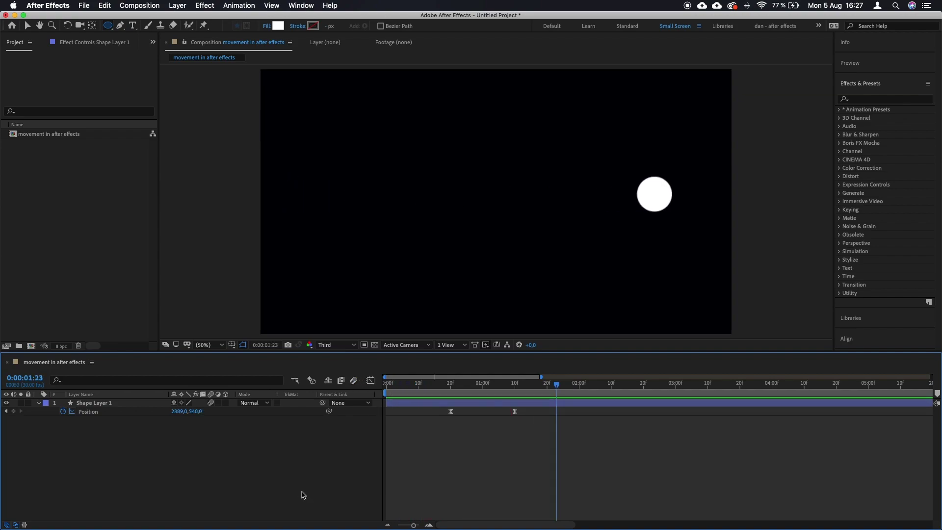
key(space)
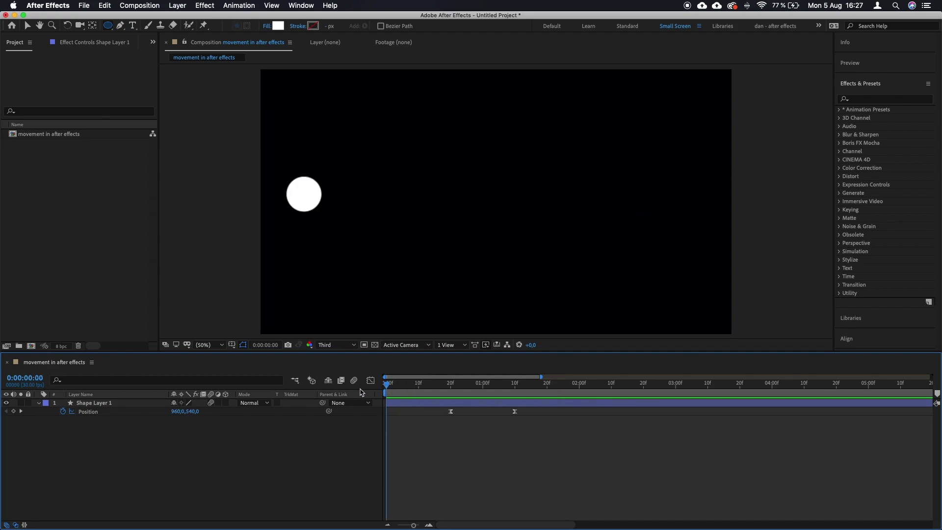
Turn on the composition's Motion Blur master switch and preview the blurred slide.
click(353, 380)
key(space)
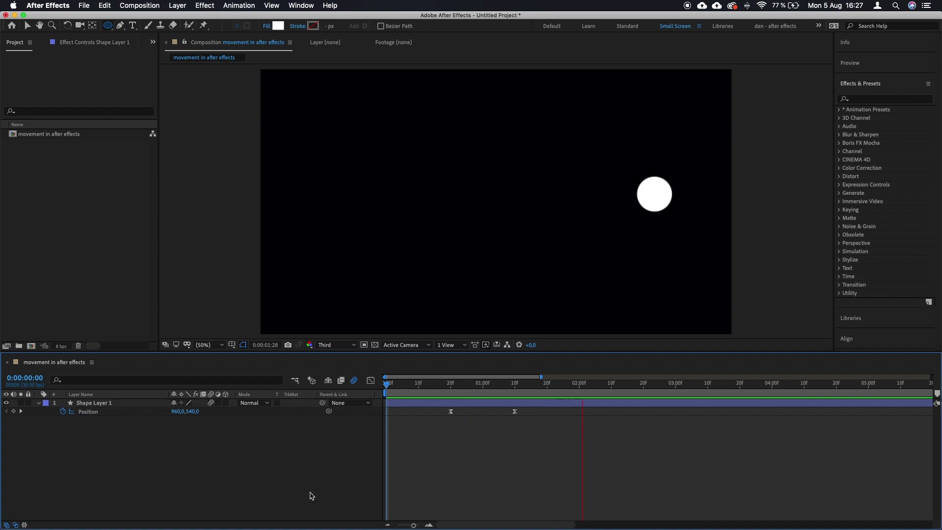
key(space)
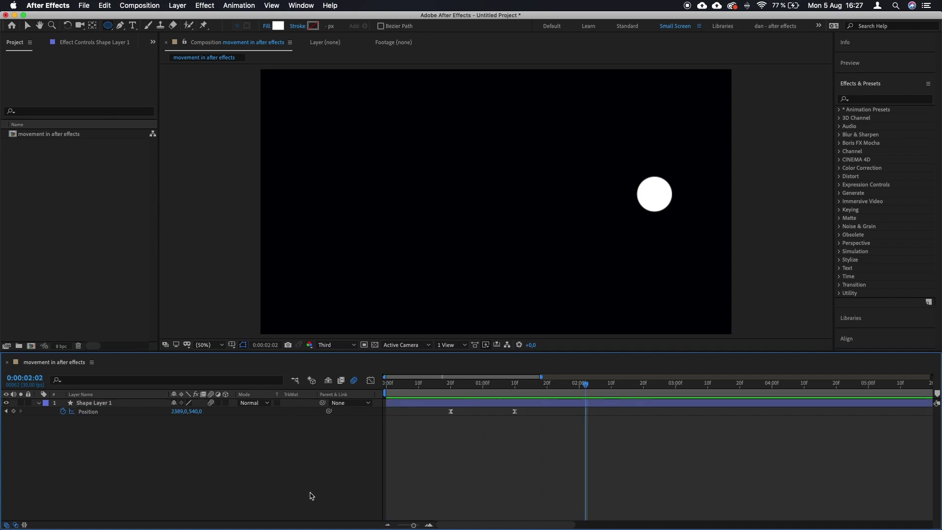